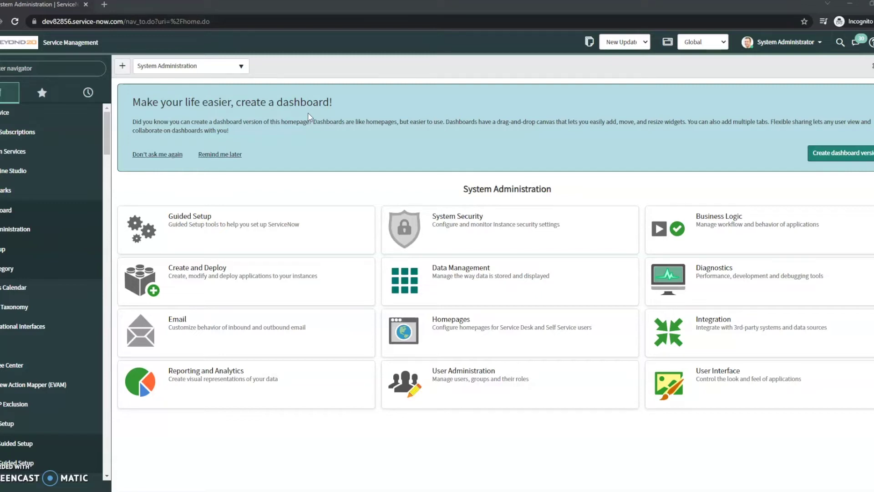
- Filter the application navigator by 'users' to list User Administration - Users
left_click(26, 69)
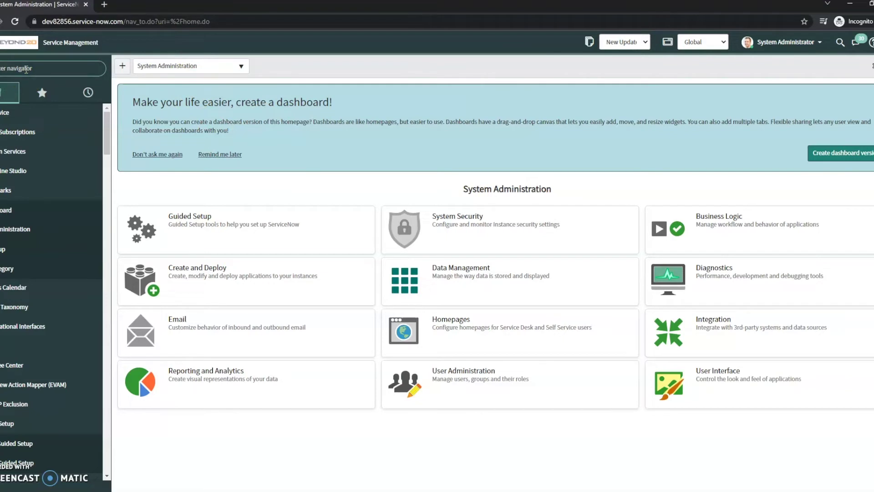
type("users")
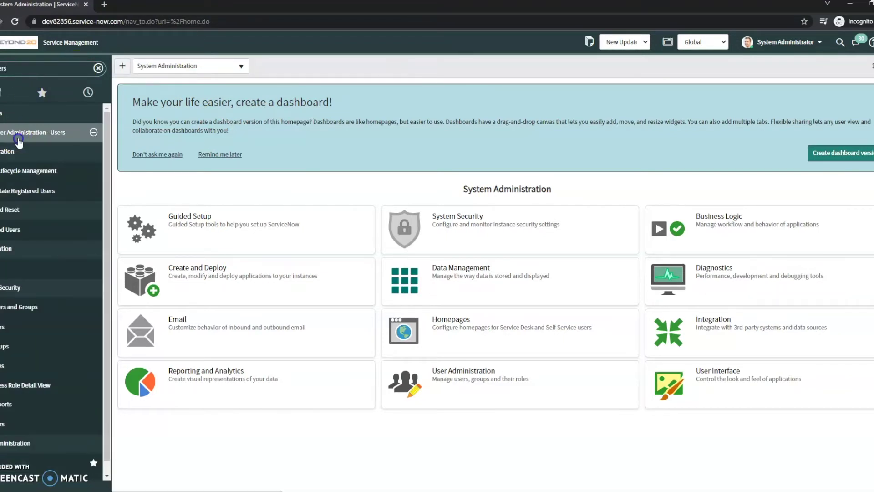
- Open the VIP user's record from the Users list and choose Configure > Form Layout
left_click(19, 140)
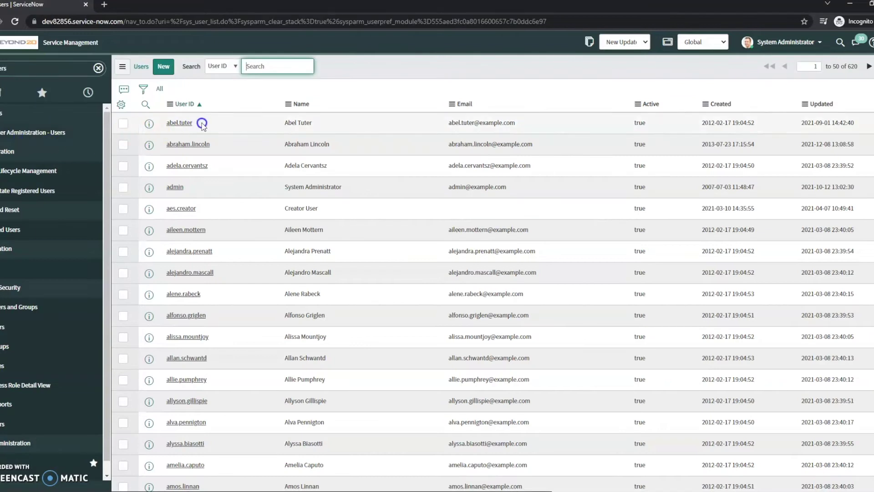
left_click(188, 144)
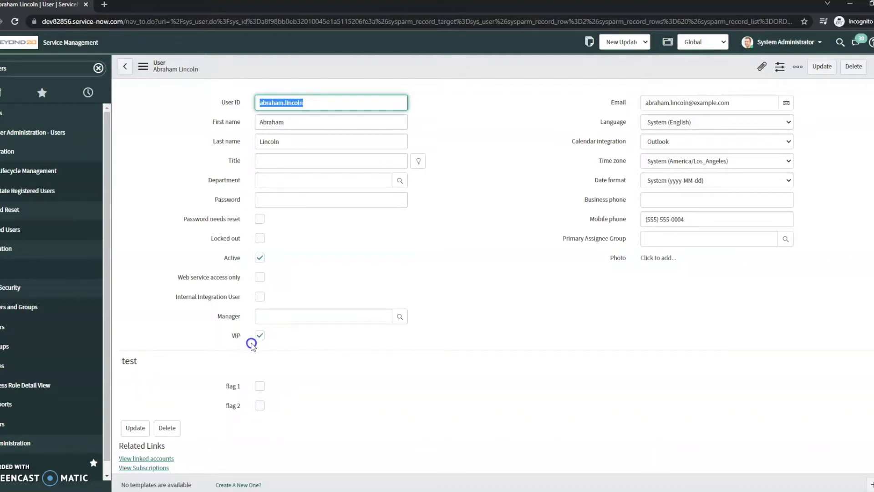
left_click(143, 67)
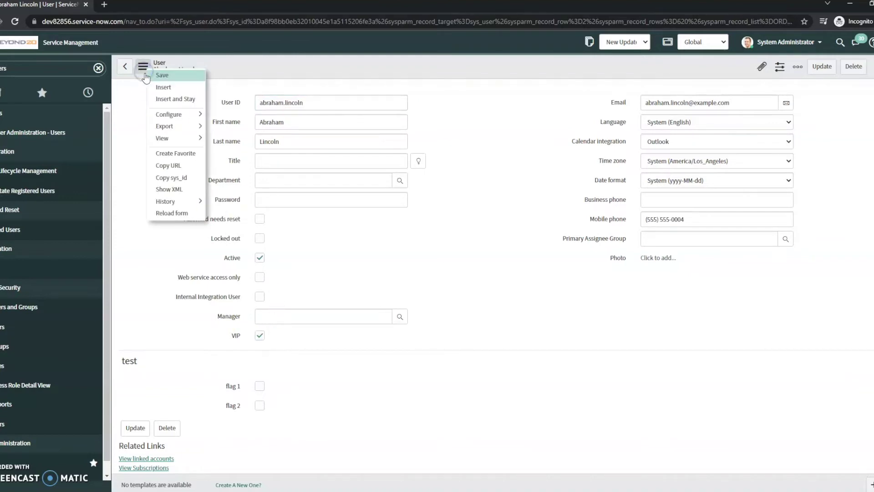
mouse_move(177, 120)
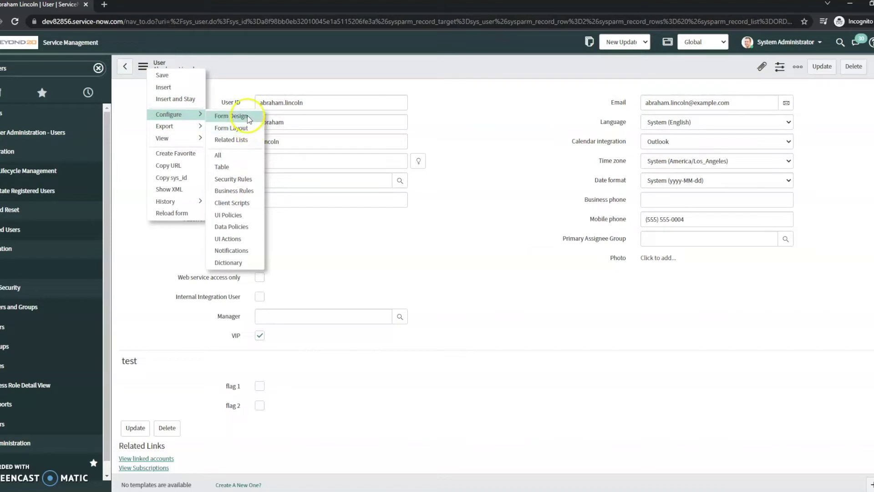
left_click(256, 129)
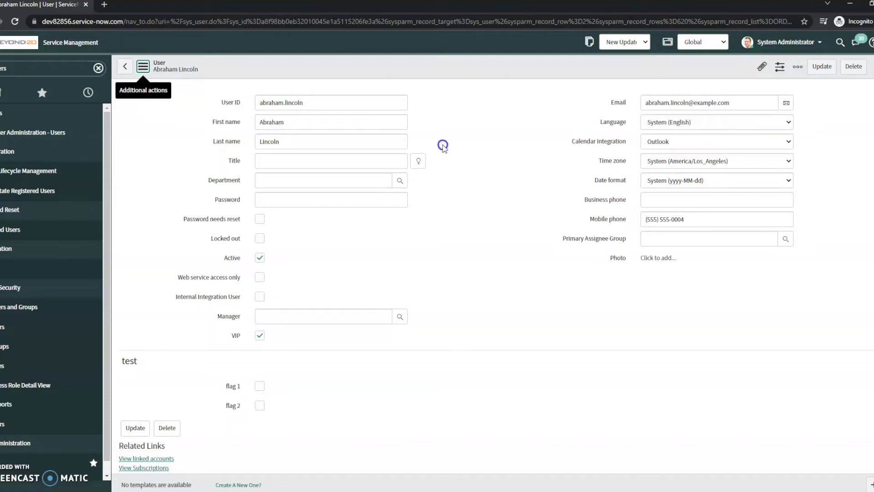
left_click(421, 127)
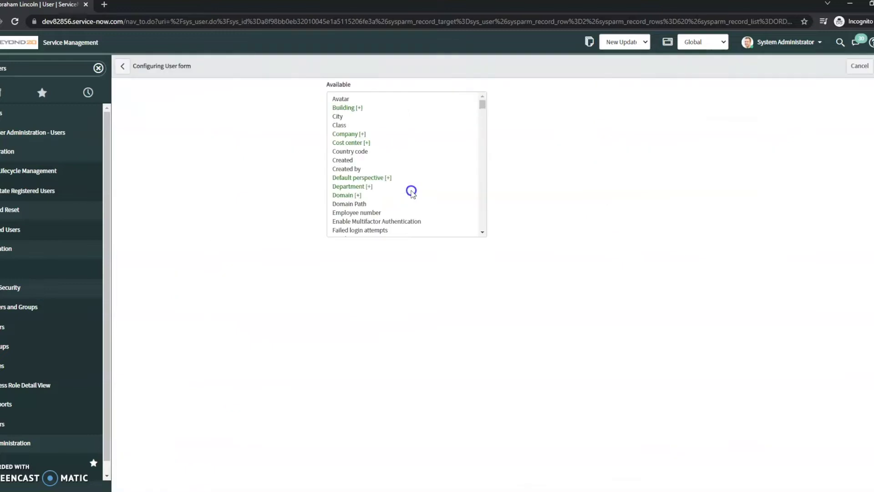
scroll(391, 186, "down", 5)
scroll(392, 186, "down", 2)
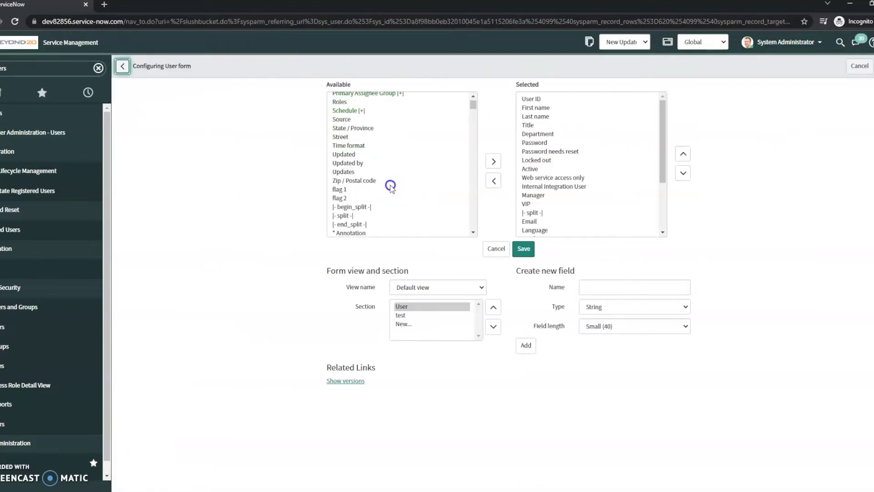
left_click(353, 188)
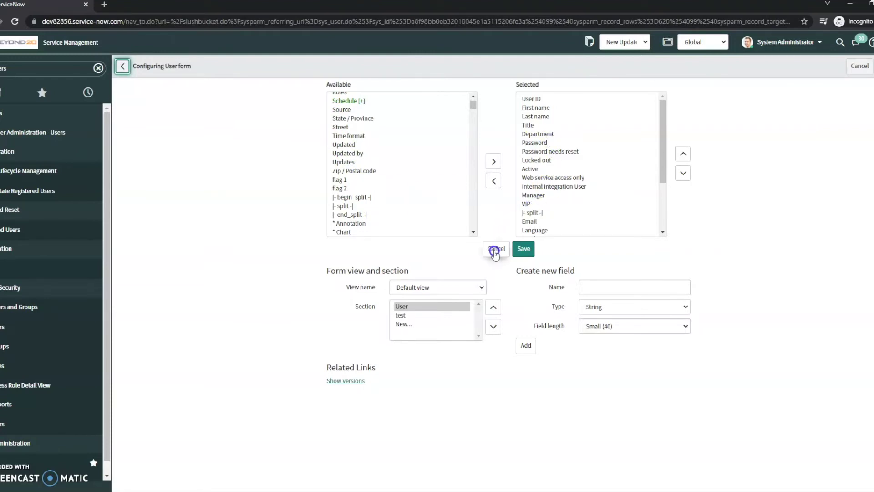
left_click_drag(495, 249, 362, 334)
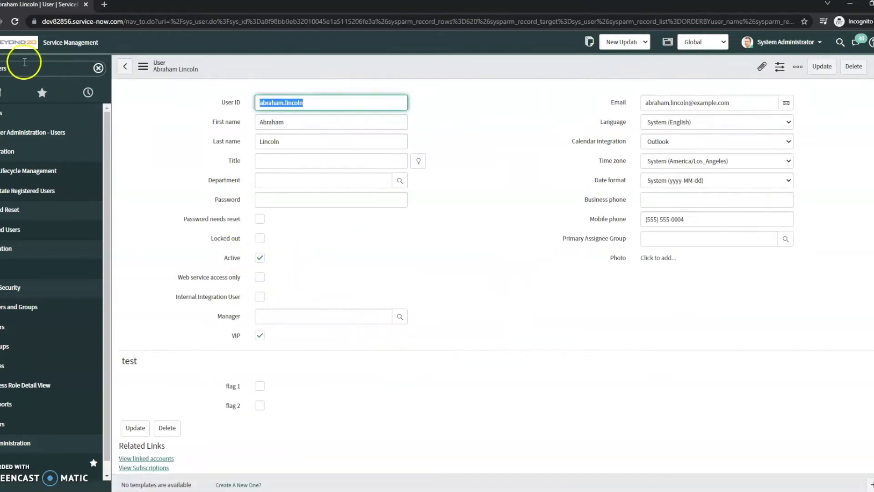
- Filter the navigator by 'incidents' and start a new incident from the active incidents list
left_click(22, 69)
key("BackSpace")
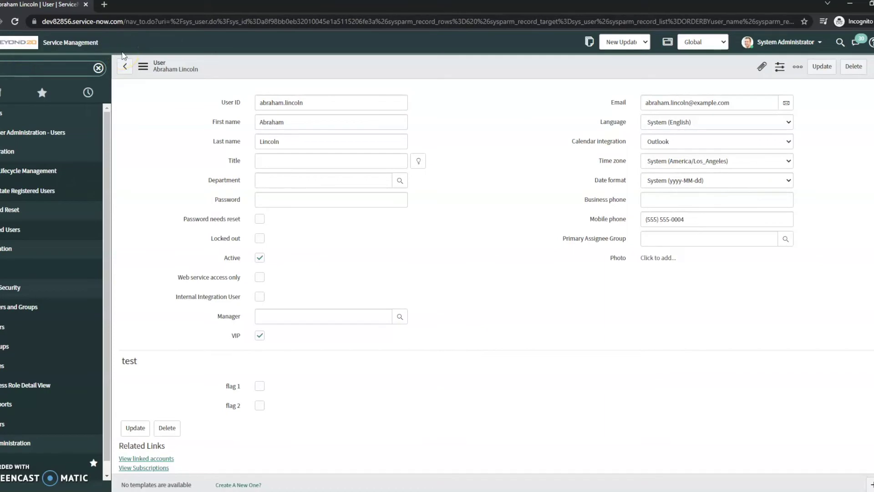
type("incidents")
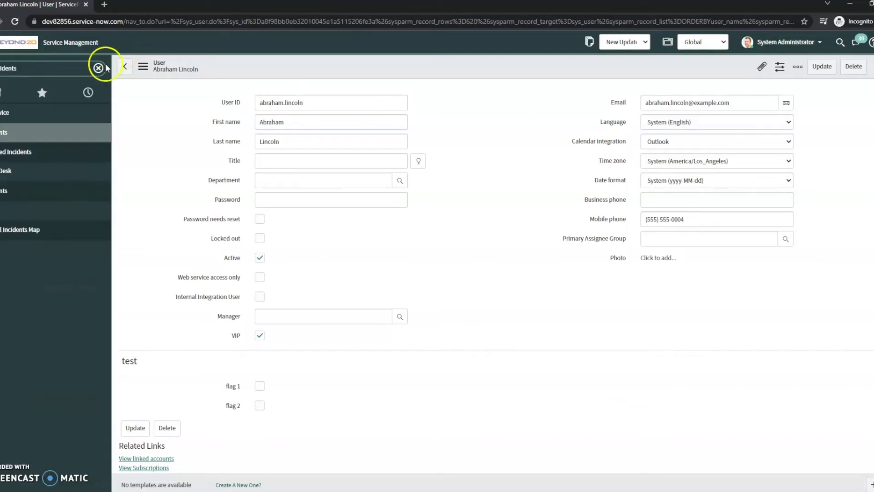
left_click(25, 189)
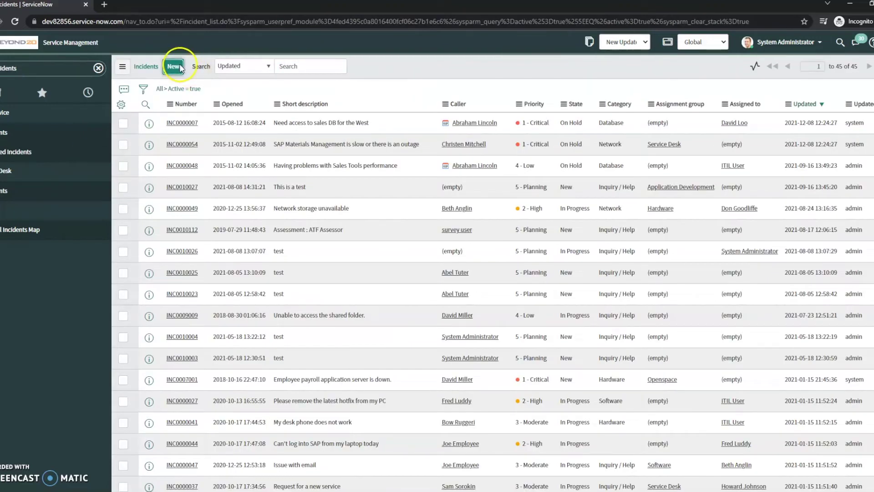
left_click(177, 66)
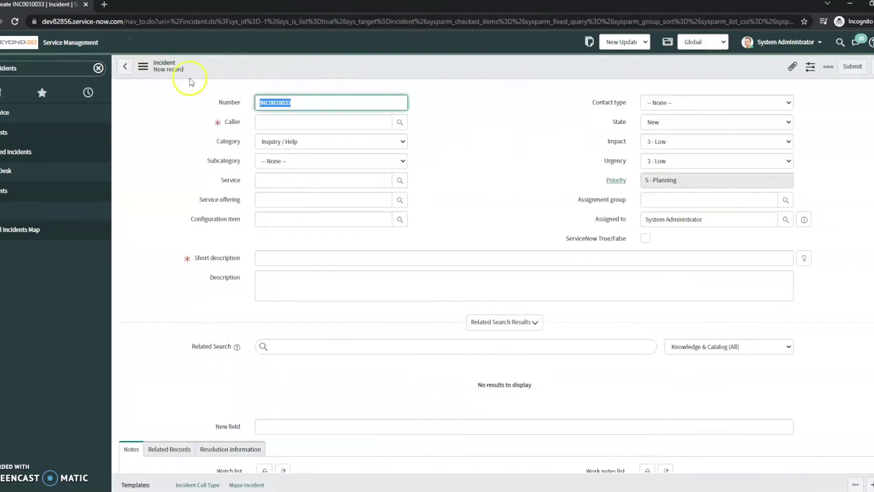
- Set the caller to an ordinary user, leaving Subcategory at None
left_click(266, 121)
type("abe")
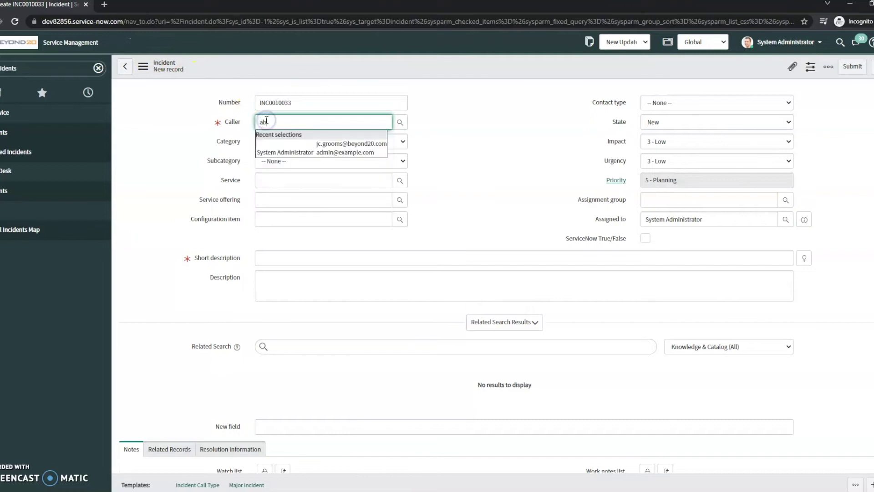
left_click(279, 142)
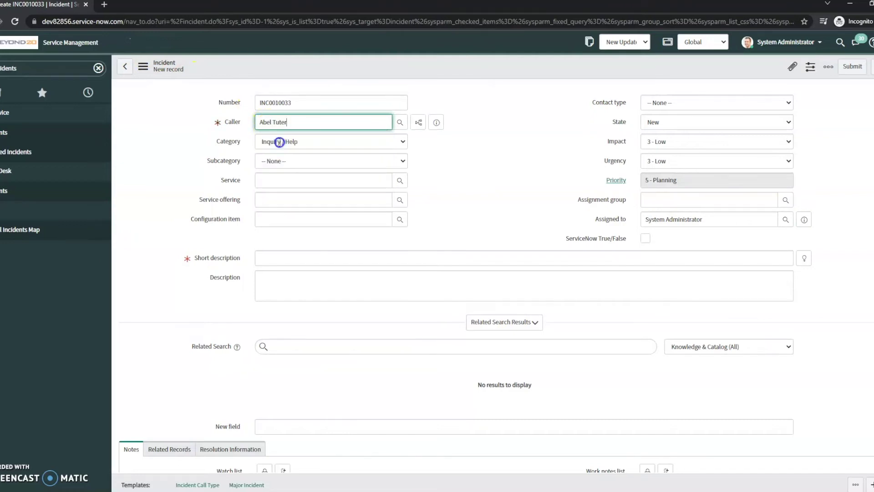
left_click(292, 163)
left_click(506, 184)
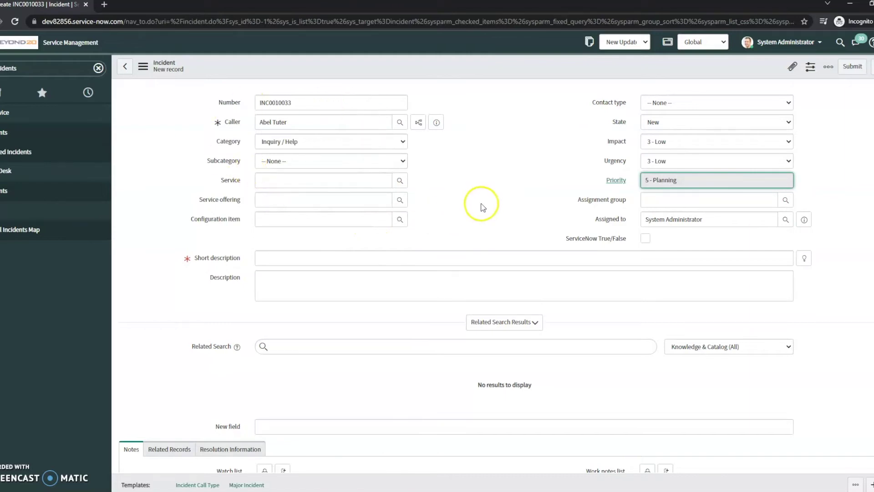
- Replace the caller with the VIP user, now shown in red with a VIP icon
triple_click(298, 121)
type("abra")
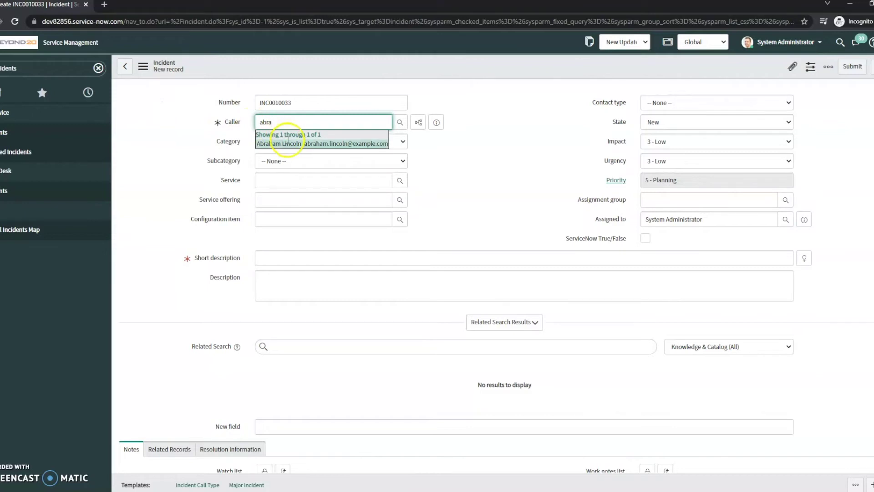
left_click(286, 144)
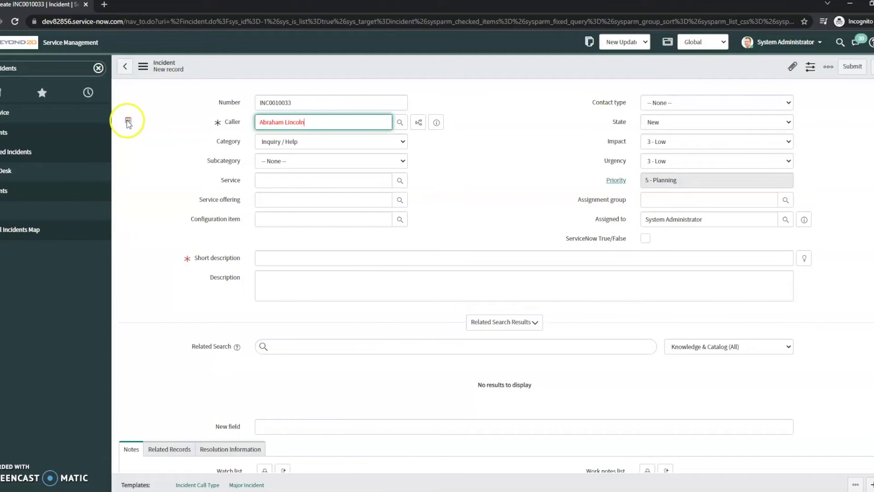
- Set the incident's Service to Outlook Web Access (OWA)
left_click(328, 180)
left_click(330, 195)
left_click(531, 181)
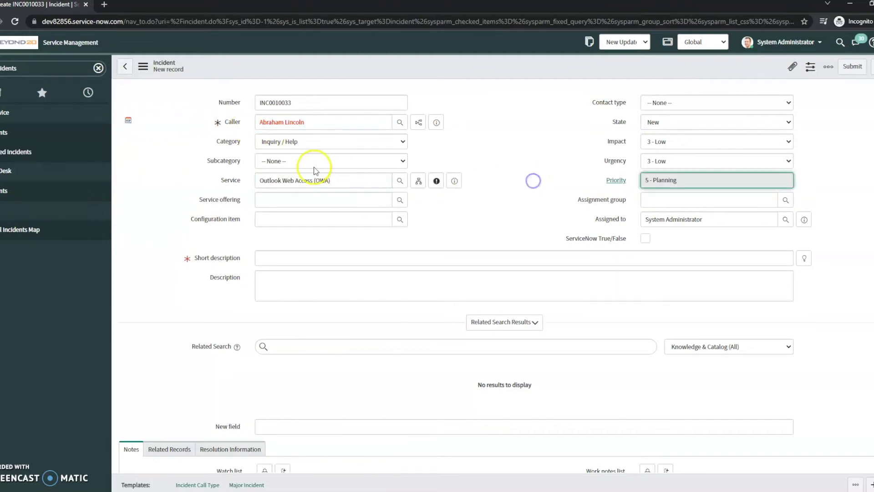
left_click(449, 148)
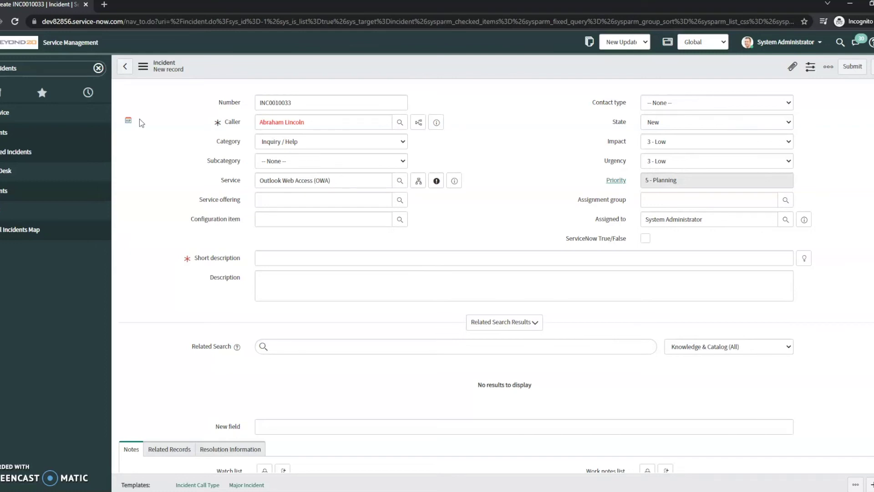
- Open the Client Scripts list via a 'client script' navigator filter, leaving the unsaved incident
double_click(45, 73)
type("client script")
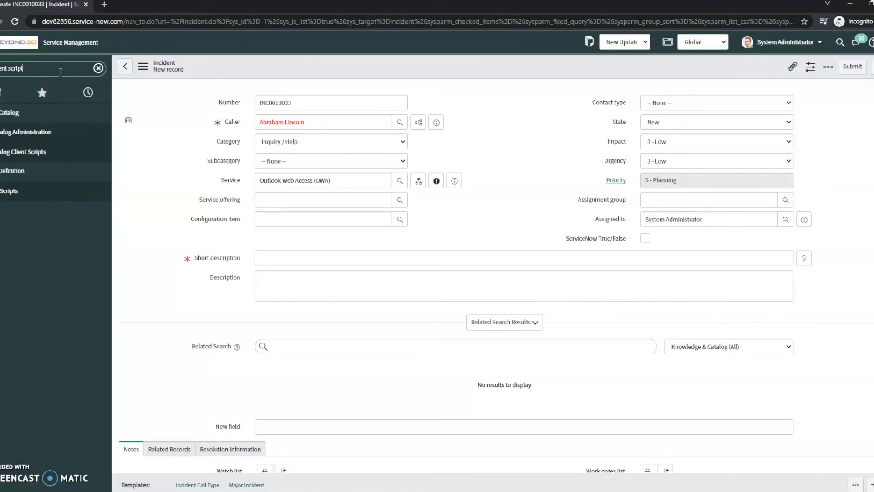
left_click(28, 190)
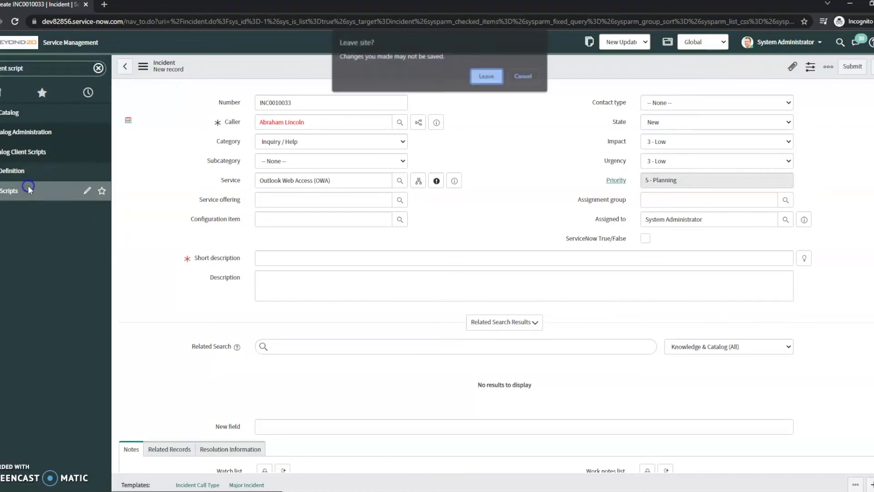
left_click(484, 78)
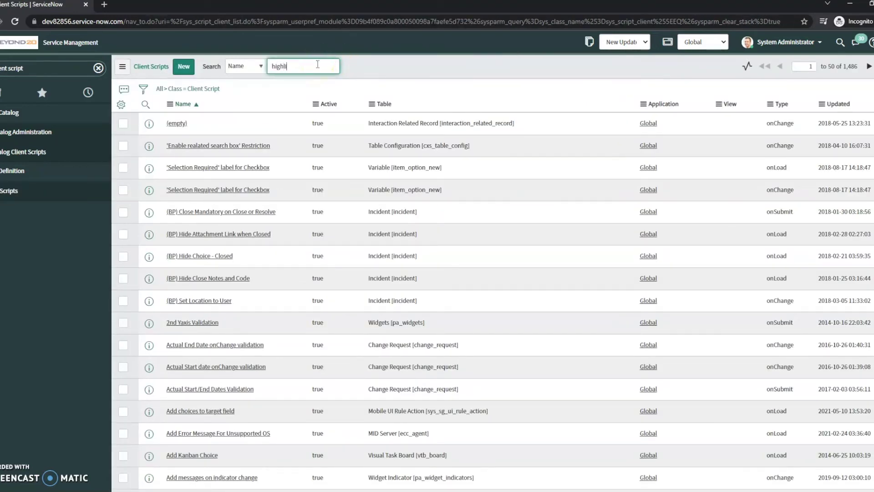
- Search client script names for 'highlight vip caller' and open Highlight VIP Caller
type("ller")
key("Return")
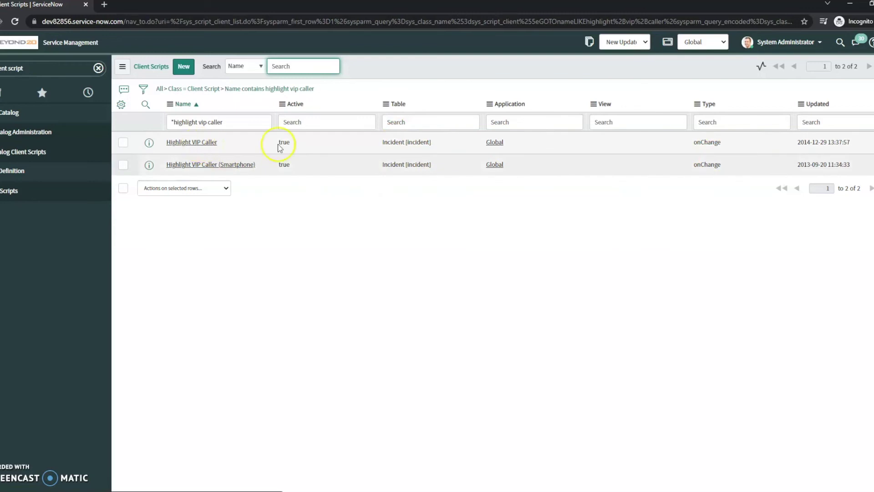
left_click(203, 146)
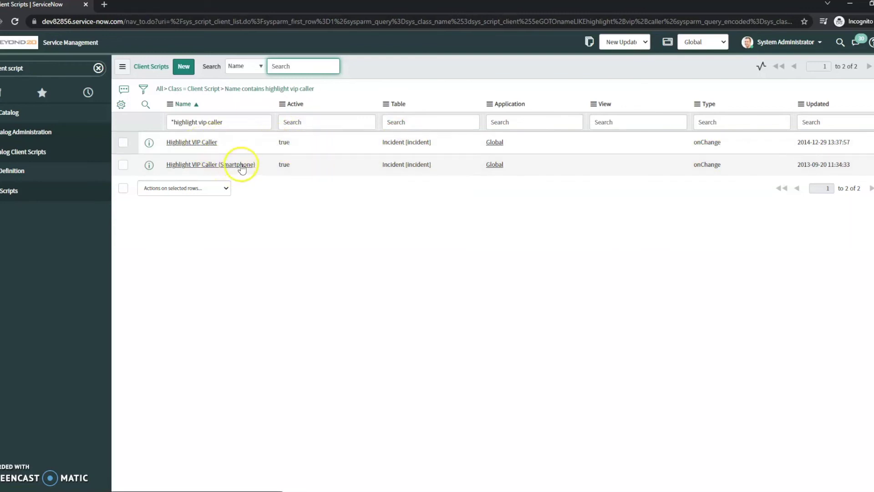
left_click(187, 141)
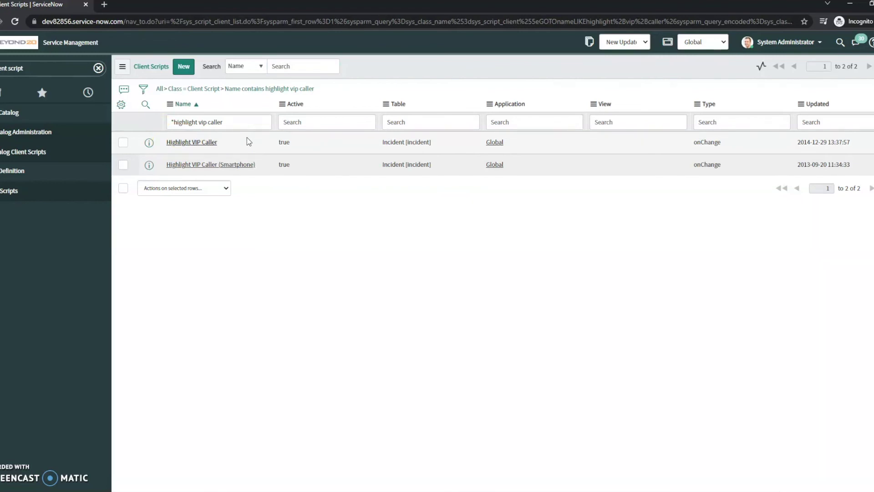
- Scroll the Highlight VIP Caller script and select the //check for VIP status comment
left_click(395, 300)
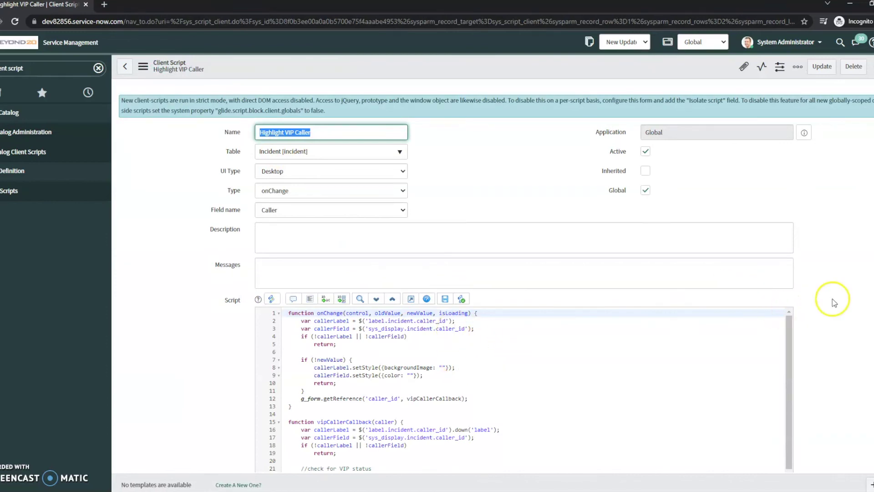
scroll(847, 285, "down", 3)
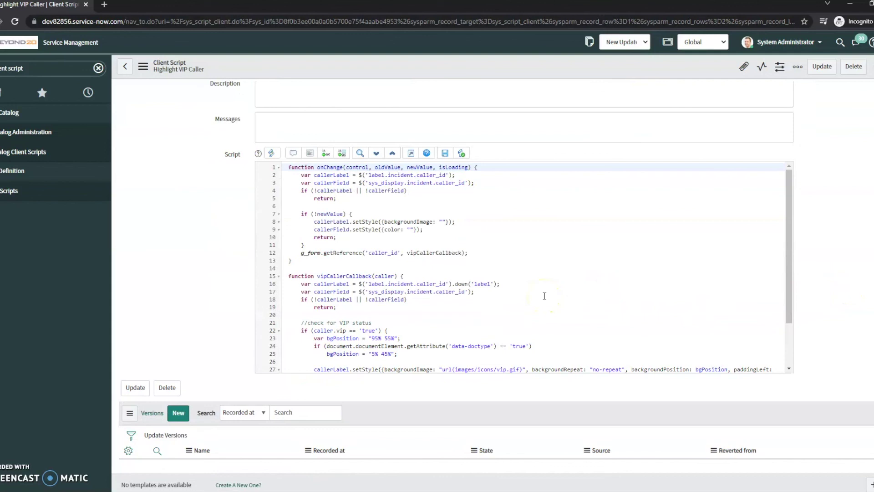
scroll(544, 296, "down", 5)
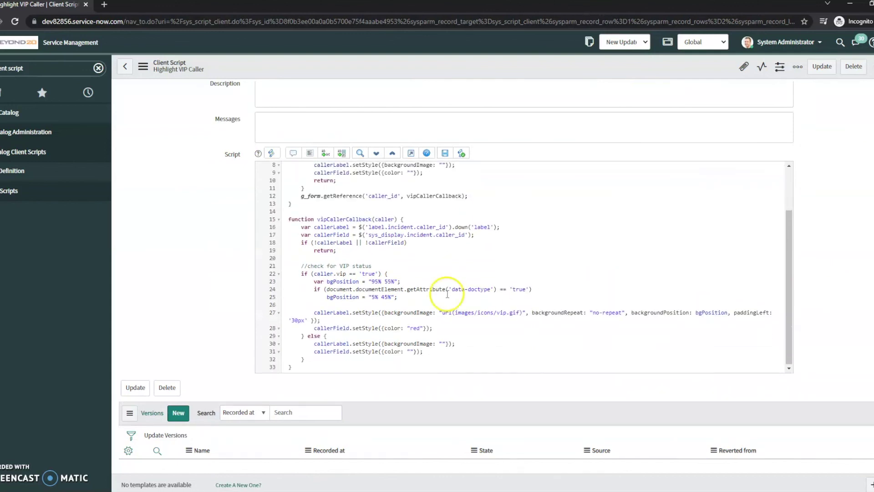
left_click(309, 220)
left_click_drag(300, 217, 378, 217)
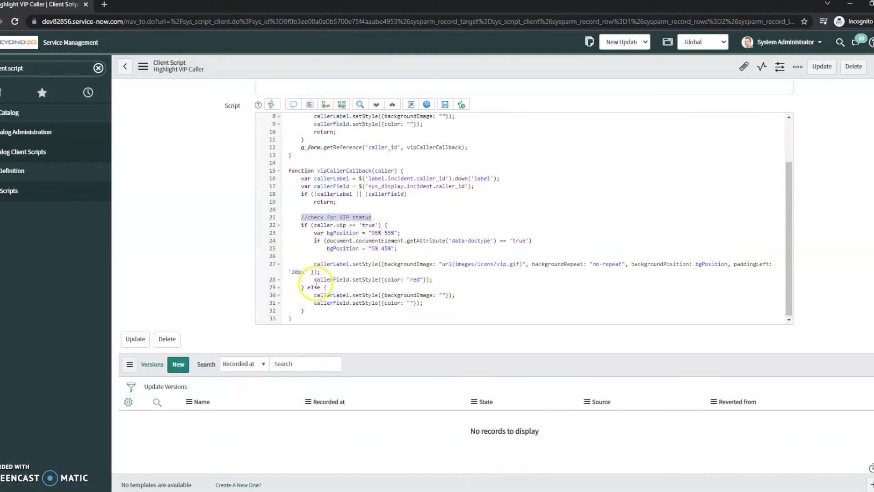